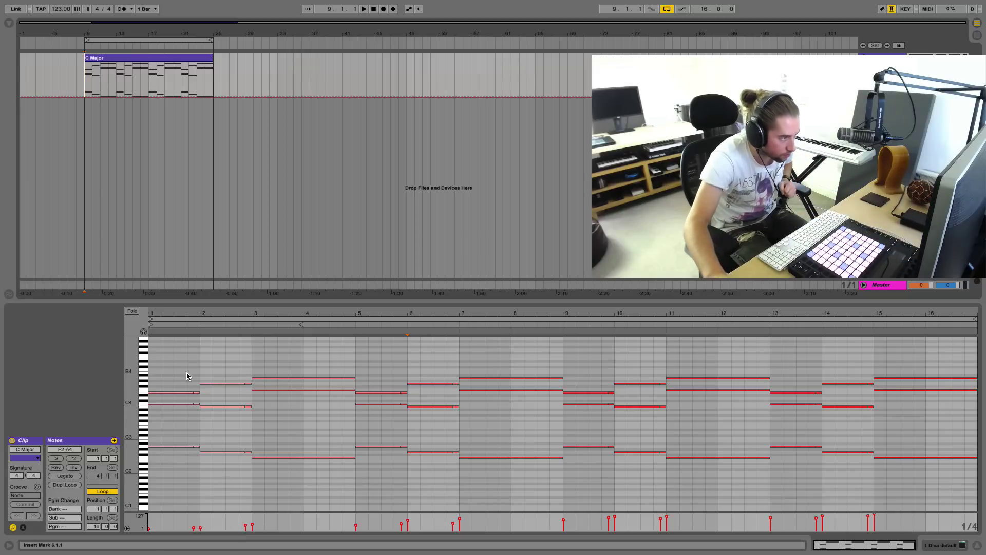
Select the chord notes in the clip's first four bars and play the C Major clip back.
{"action": "left_click_drag", "start_coordinate": [169, 358], "coordinate": [321, 455]}
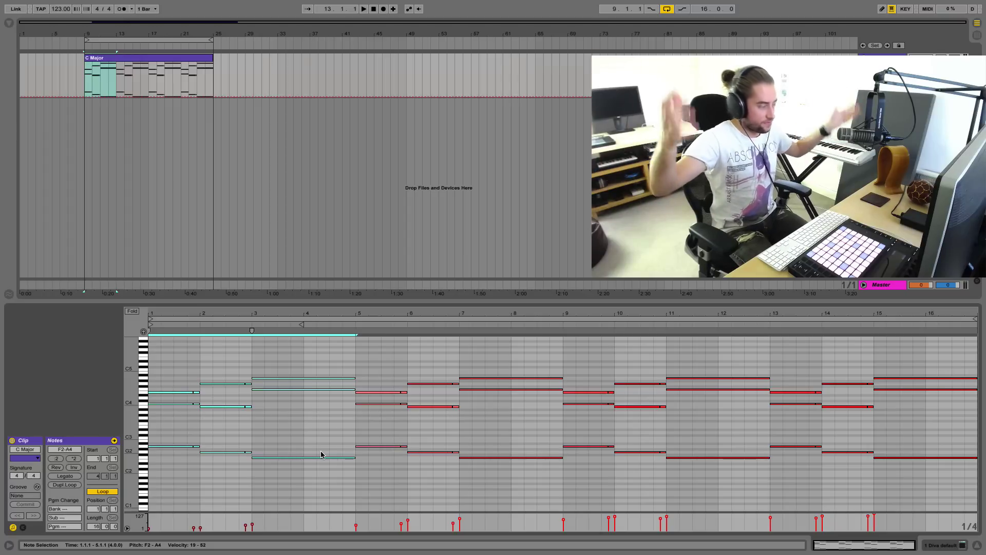
{"action": "key", "text": "space"}
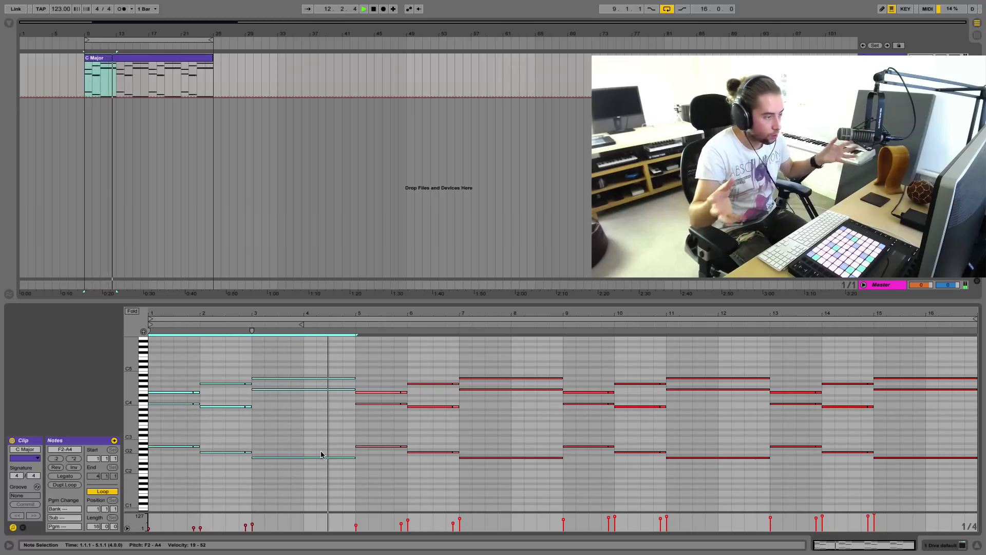
{"action": "left_click", "coordinate": [321, 453]}
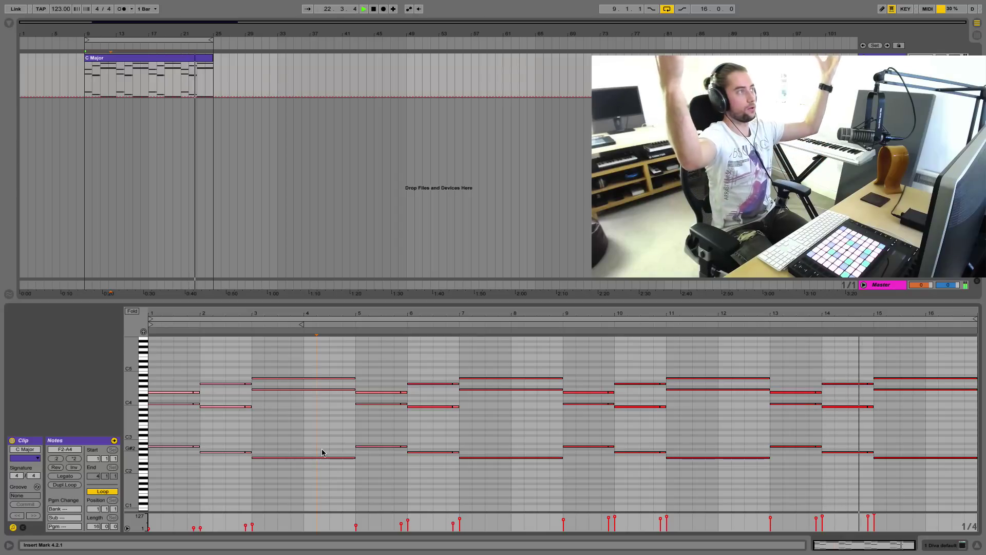
{"action": "key", "text": "space"}
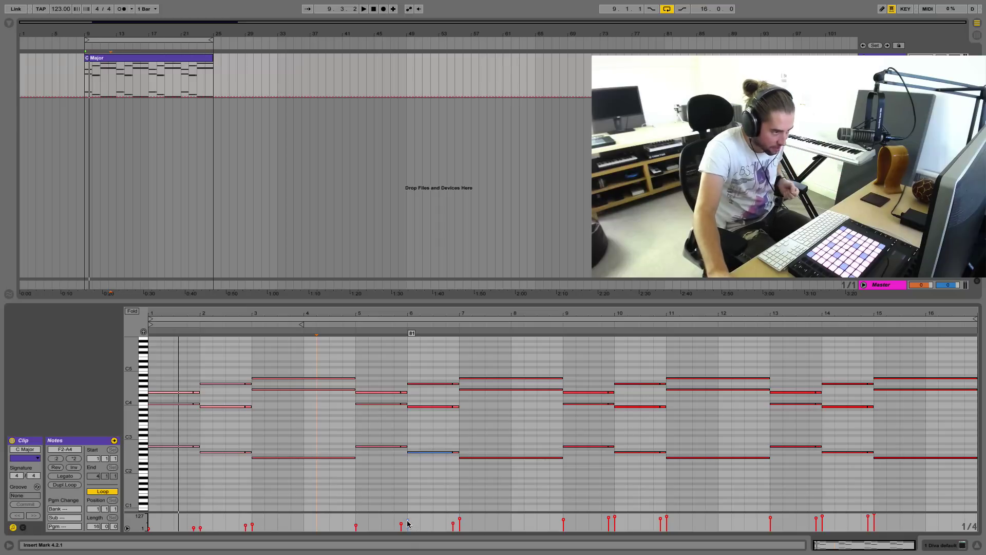
Reshape the note velocities of the chord at bar 6, lowering the G2 note to 37.
{"action": "left_click_drag", "start_coordinate": [408, 523], "coordinate": [408, 526]}
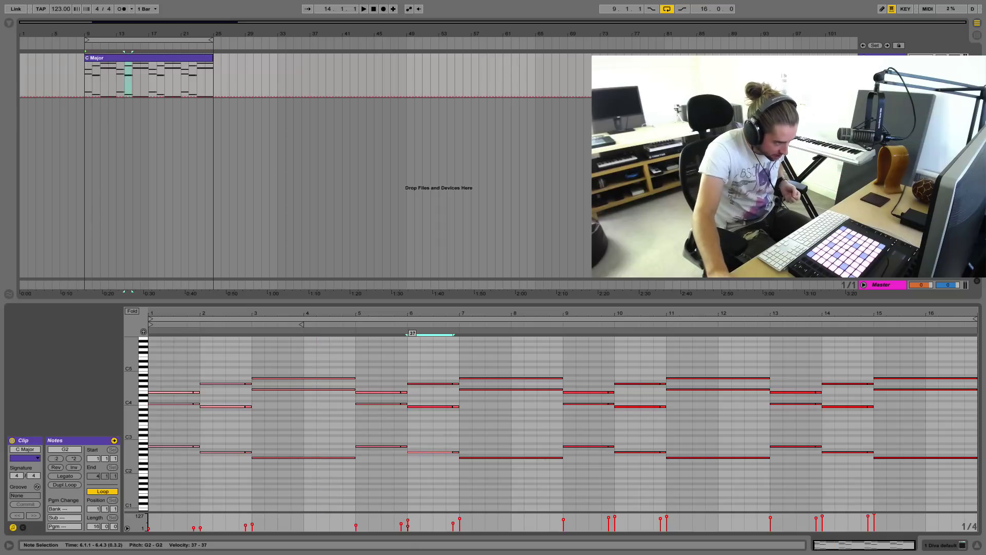
{"action": "left_click", "coordinate": [408, 518]}
{"action": "left_click", "coordinate": [408, 523]}
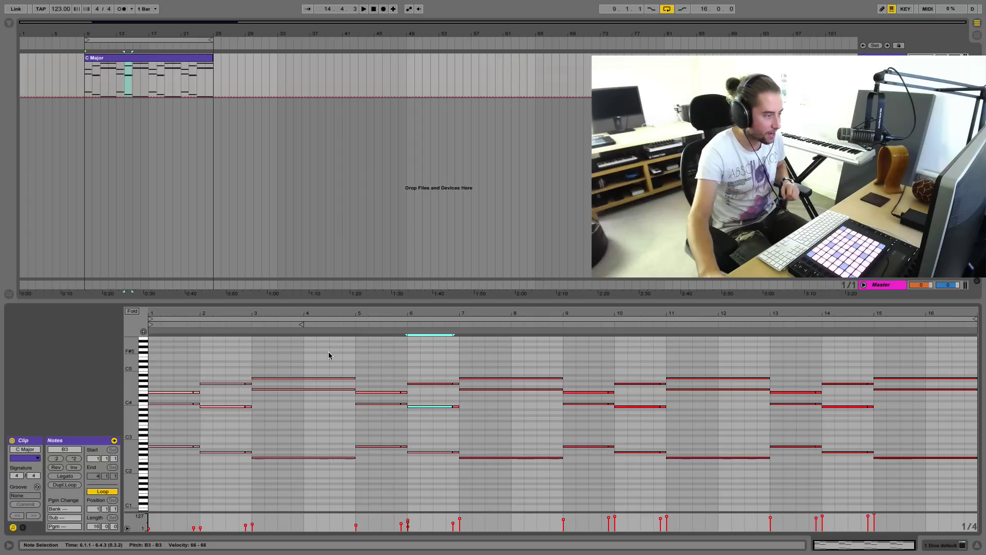
Compress all the clip's notes to one eighth of their length and duplicate the shortened phrase four times.
{"action": "key", "text": "ctrl+a"}
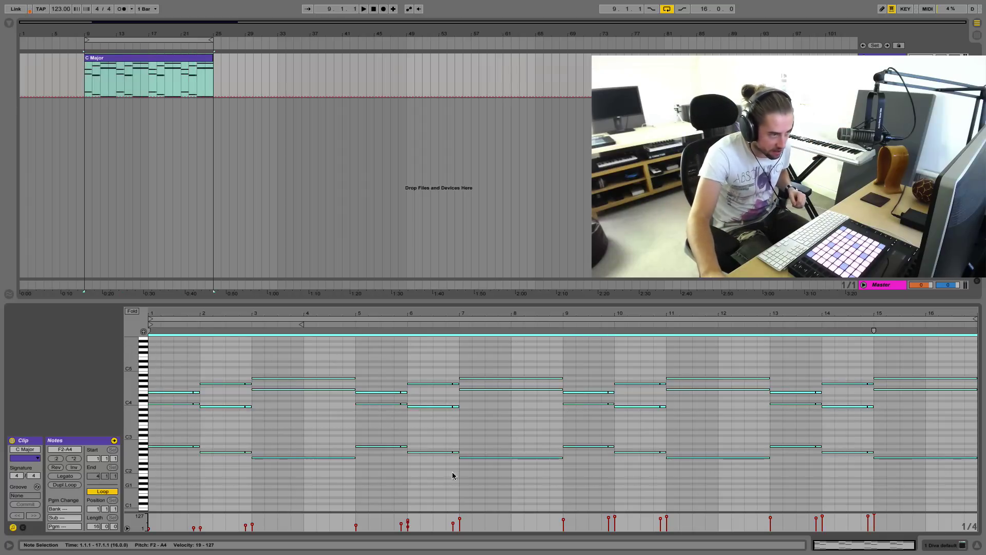
{"action": "left_click", "coordinate": [57, 458]}
{"action": "left_click", "coordinate": [57, 458]}
{"action": "left_click", "coordinate": [57, 459]}
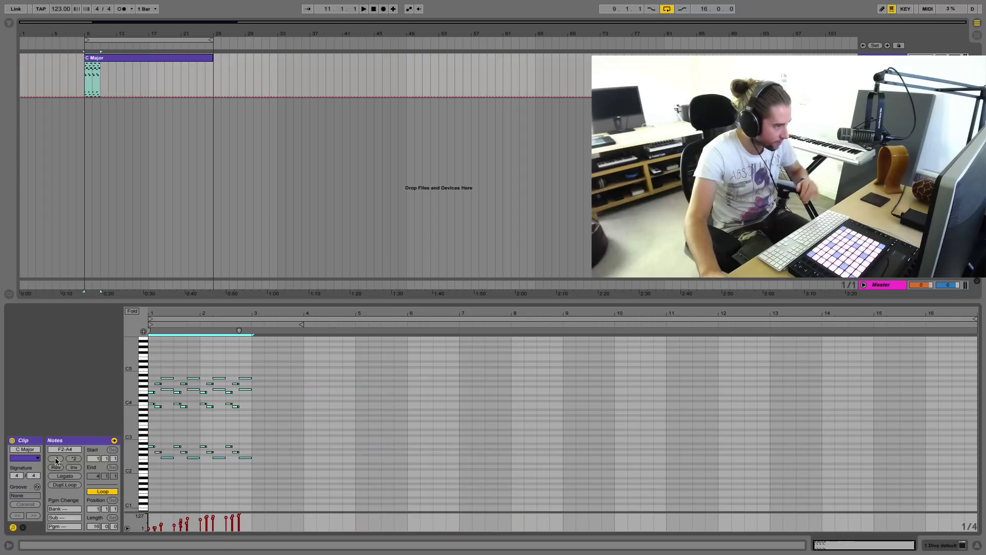
{"action": "key", "text": "ctrl+d"}
{"action": "key", "text": "ctrl+d"}
{"action": "key", "text": "ctrl+d"}
{"action": "key", "text": "ctrl+d"}
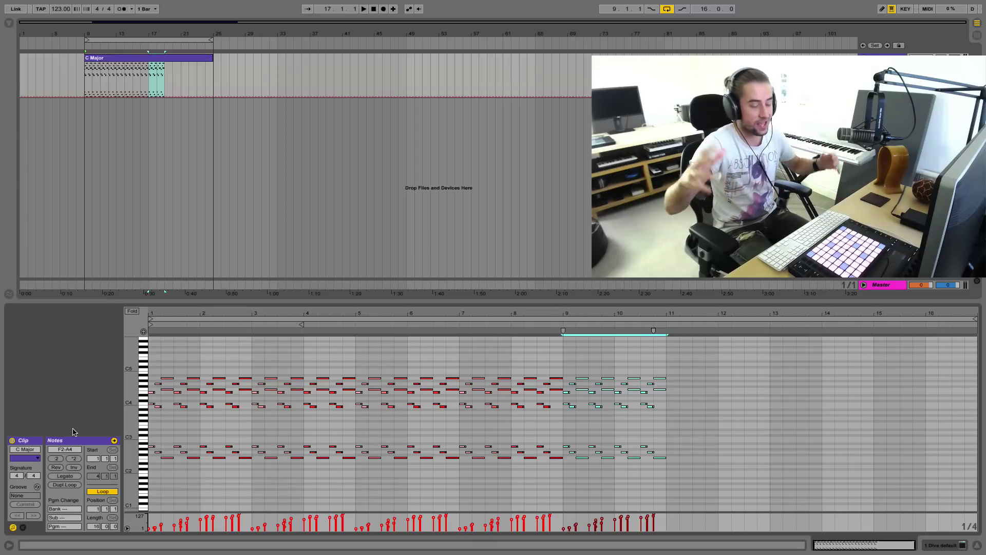
Undo the phrase duplications and the shortening of the notes.
{"action": "key", "text": "ctrl+z"}
{"action": "key", "text": "ctrl+z"}
{"action": "key", "text": "ctrl+z"}
{"action": "key", "text": "ctrl+z"}
{"action": "key", "text": "ctrl+z"}
{"action": "key", "text": "ctrl+z"}
{"action": "key", "text": "ctrl+z"}
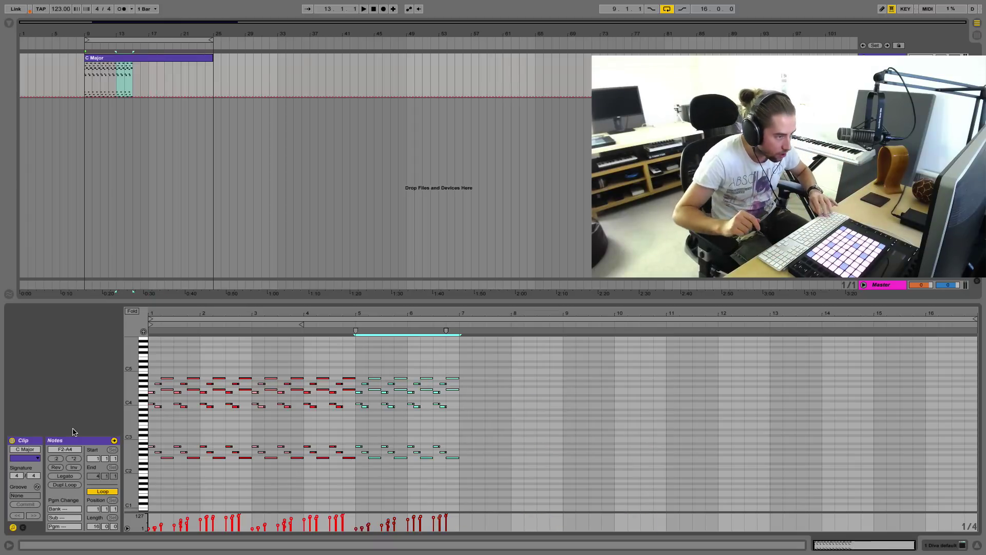
Examine the four-bar chord groups one after another, from the clip's last four bars back to the first.
{"action": "left_click", "coordinate": [786, 360]}
{"action": "left_click_drag", "start_coordinate": [773, 351], "coordinate": [907, 474]}
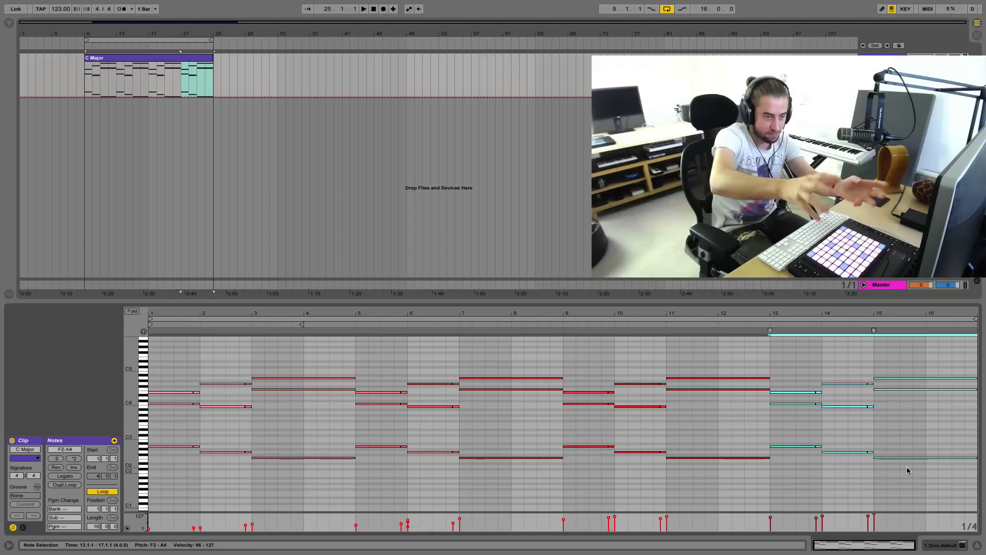
{"action": "left_click_drag", "start_coordinate": [846, 374], "coordinate": [853, 475]}
{"action": "left_click_drag", "start_coordinate": [799, 380], "coordinate": [805, 436]}
{"action": "left_click_drag", "start_coordinate": [817, 389], "coordinate": [819, 420]}
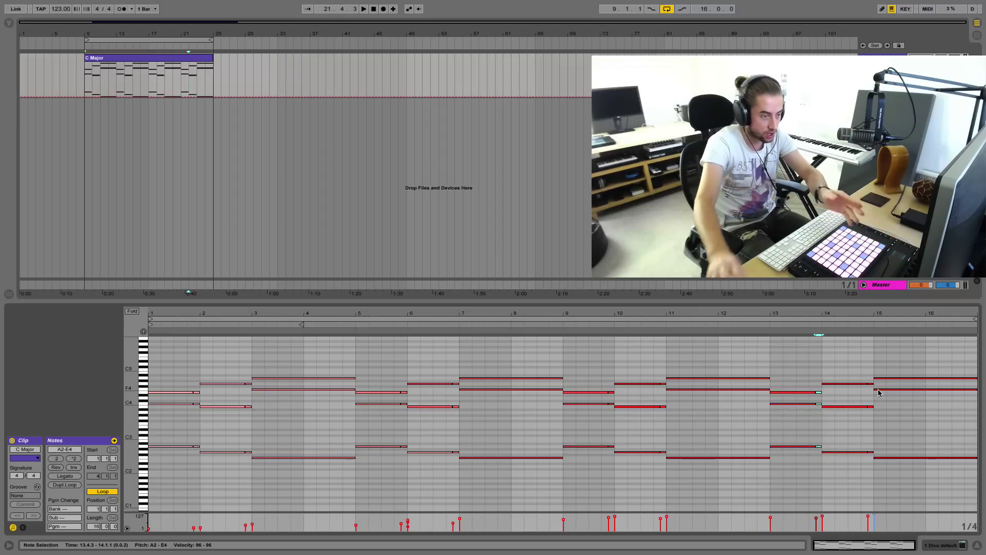
{"action": "left_click_drag", "start_coordinate": [794, 364], "coordinate": [943, 480]}
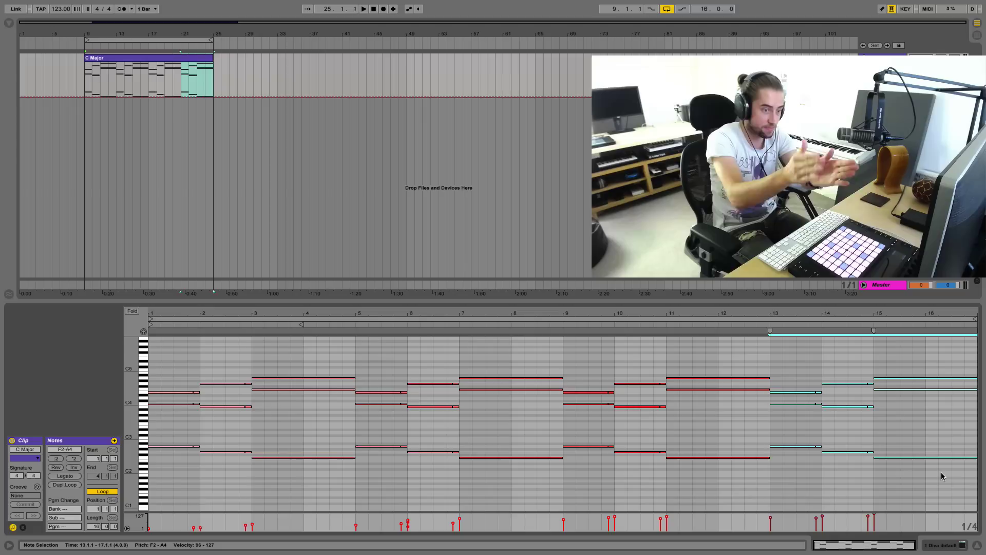
{"action": "left_click_drag", "start_coordinate": [583, 361], "coordinate": [712, 468]}
{"action": "left_click", "coordinate": [391, 378]}
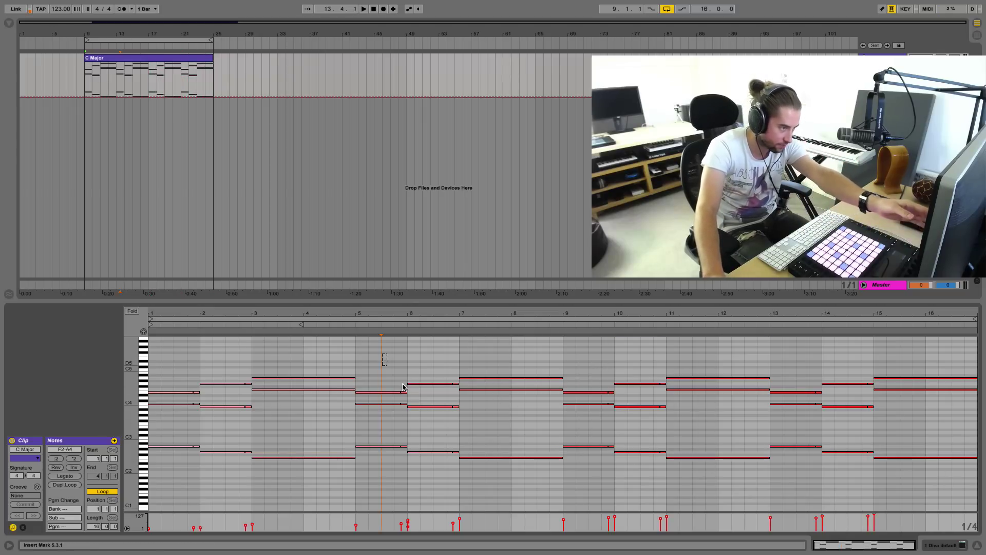
{"action": "left_click_drag", "start_coordinate": [380, 352], "coordinate": [546, 480]}
{"action": "left_click_drag", "start_coordinate": [178, 362], "coordinate": [303, 485]}
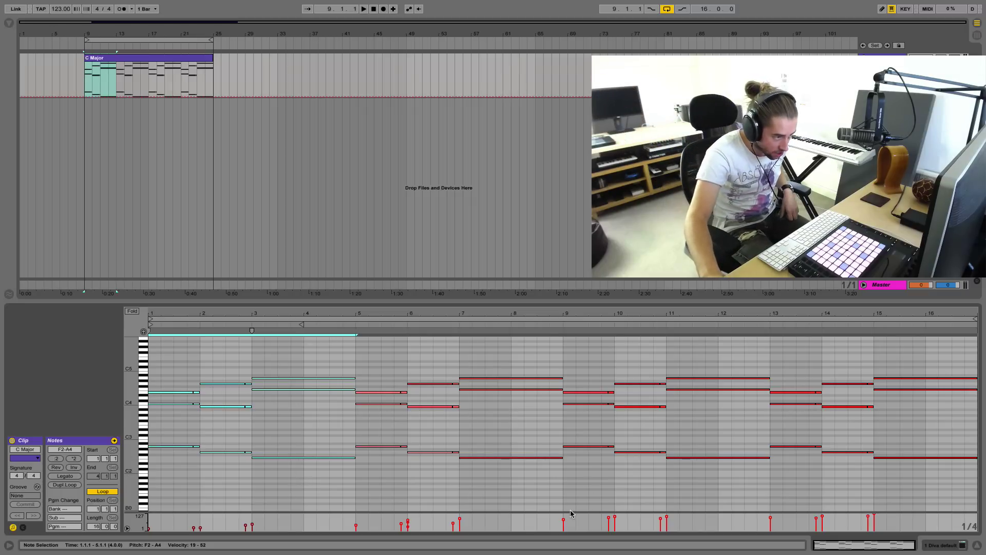
Set the G2 note at bar 6 to velocity 66 and delete all notes outside bars 5 to 8.
{"action": "left_click", "coordinate": [408, 525]}
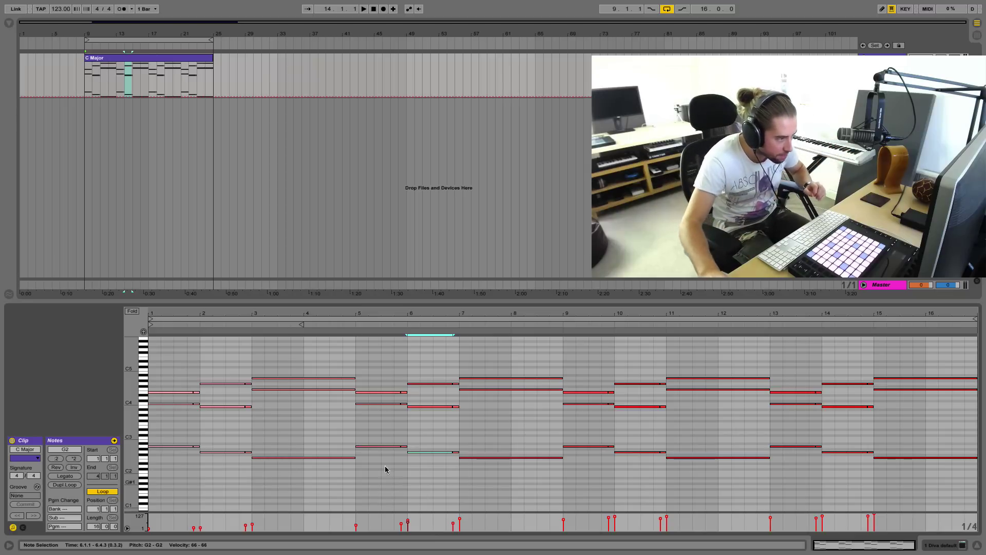
{"action": "left_click_drag", "start_coordinate": [195, 365], "coordinate": [301, 500]}
{"action": "key", "text": "Delete"}
{"action": "left_click_drag", "start_coordinate": [581, 354], "coordinate": [927, 500]}
{"action": "key", "text": "Delete"}
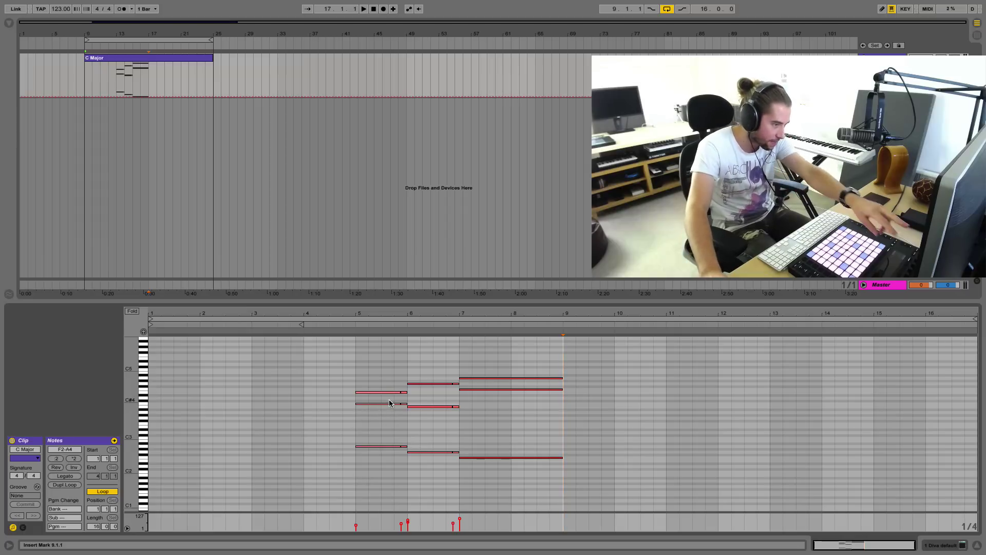
Loop the clip over the four bars from bar 5 to bar 9 and play it back.
{"action": "left_click_drag", "start_coordinate": [372, 368], "coordinate": [508, 496]}
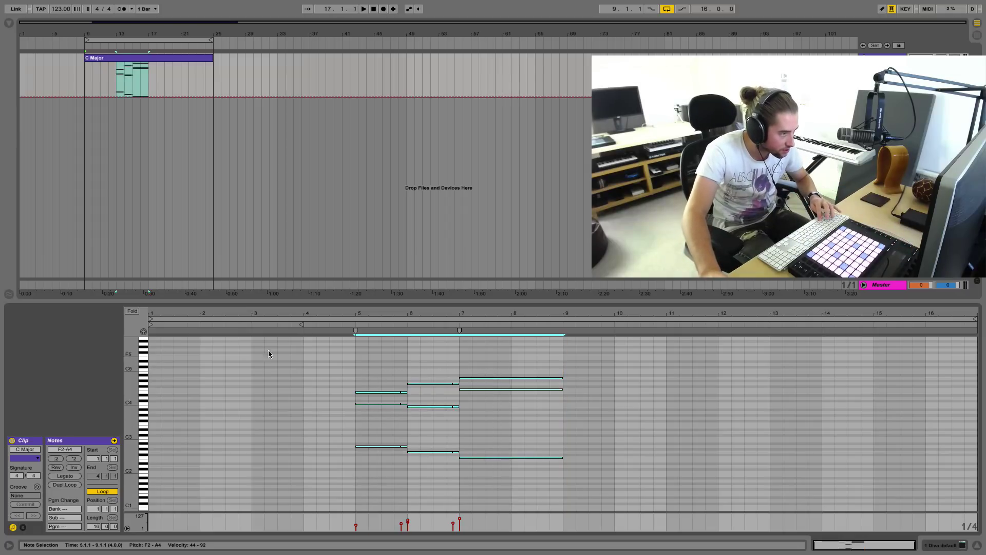
{"action": "left_click_drag", "start_coordinate": [150, 319], "coordinate": [355, 319]}
{"action": "left_click_drag", "start_coordinate": [972, 318], "coordinate": [563, 319]}
{"action": "key", "text": "space"}
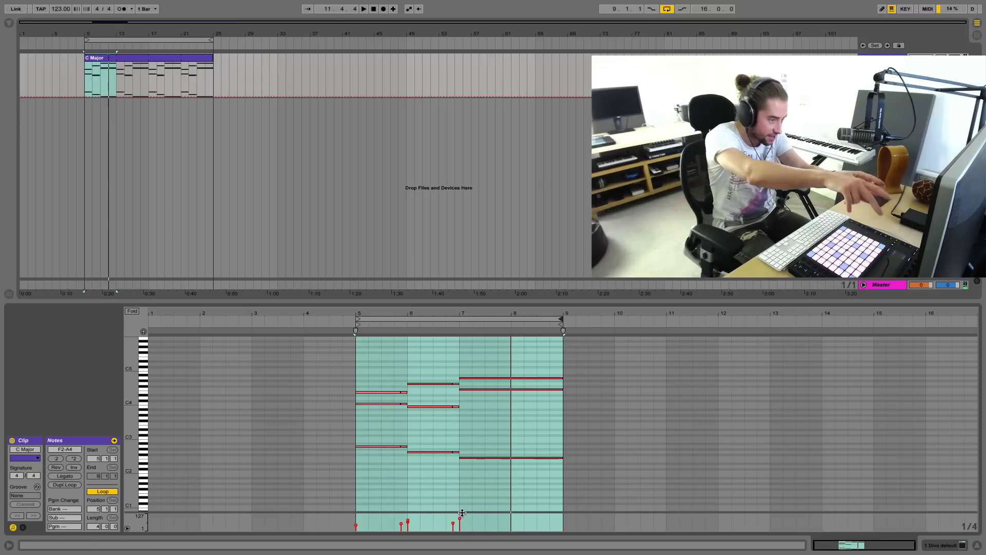
{"action": "left_click", "coordinate": [485, 415]}
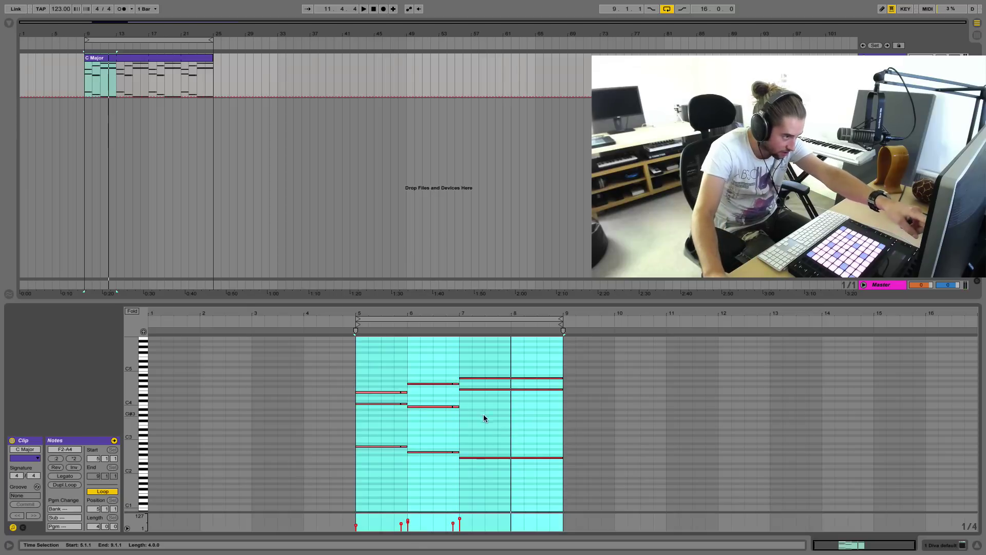
Adjust the velocity of the F4 note in the chord at bar 7.
{"action": "left_click", "coordinate": [470, 423]}
{"action": "left_click_drag", "start_coordinate": [464, 371], "coordinate": [466, 459]}
{"action": "left_click_drag", "start_coordinate": [484, 417], "coordinate": [481, 381]}
{"action": "left_click", "coordinate": [459, 518]}
{"action": "left_click_drag", "start_coordinate": [459, 517], "coordinate": [458, 512]}
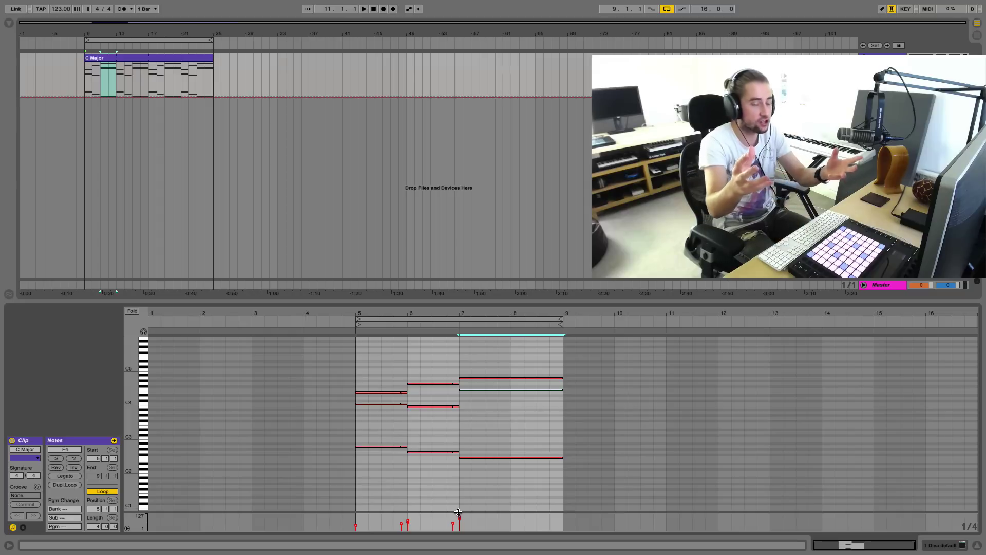
Consolidate the looped C Major clip into a single 16-bar clip.
{"action": "left_click", "coordinate": [462, 487]}
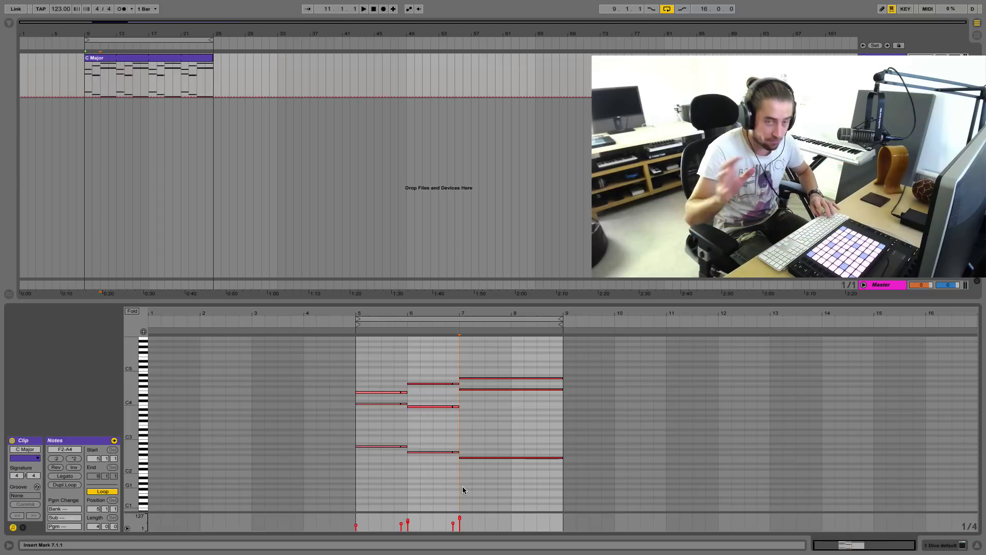
{"action": "left_click", "coordinate": [161, 60]}
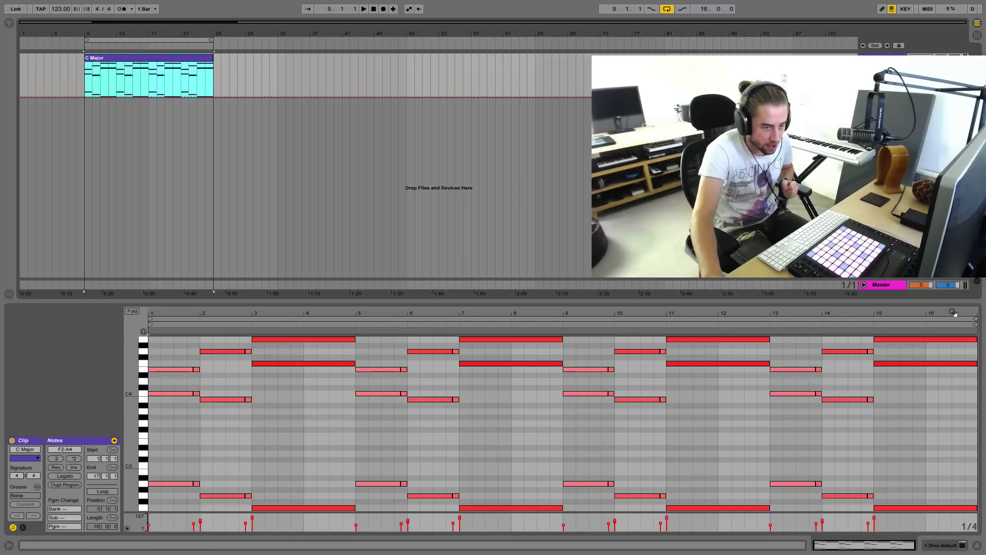
Insert the Velocity MIDI effect ahead of the Diva instrument on the track.
{"action": "left_click", "coordinate": [948, 547]}
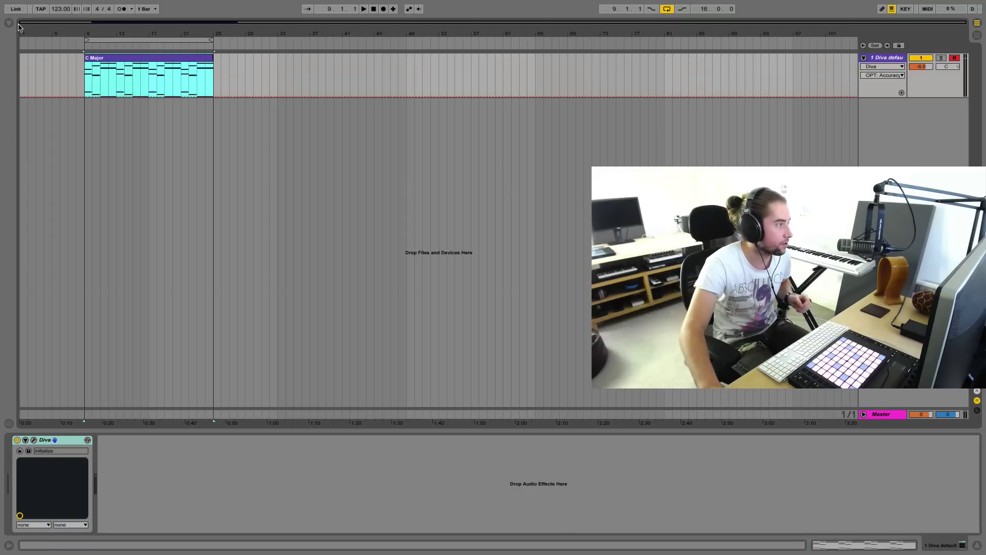
{"action": "left_click", "coordinate": [12, 24]}
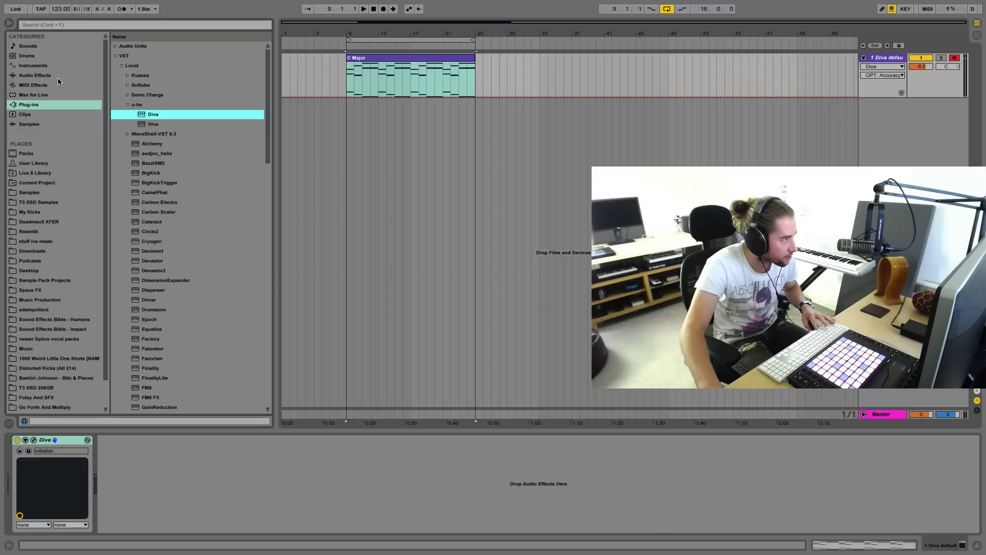
{"action": "left_click", "coordinate": [32, 85]}
{"action": "left_click_drag", "start_coordinate": [137, 114], "coordinate": [36, 478]}
{"action": "key", "text": "super+alt+b"}
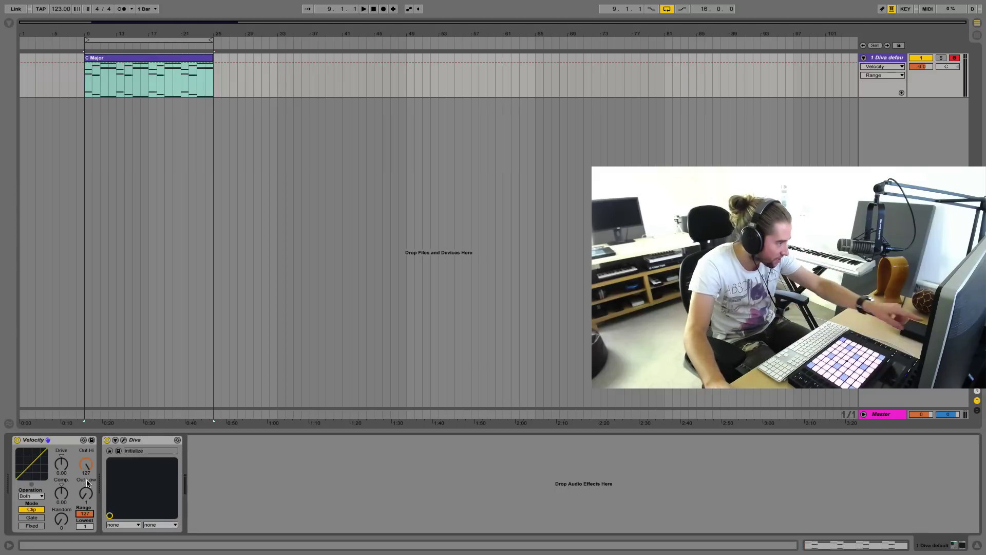
Automate the Velocity effect's Out Hi to rise from about 16 at bar 9 to 127 at bar 17.
{"action": "left_click_drag", "start_coordinate": [86, 464], "coordinate": [86, 436]}
{"action": "left_click_drag", "start_coordinate": [86, 464], "coordinate": [86, 455]}
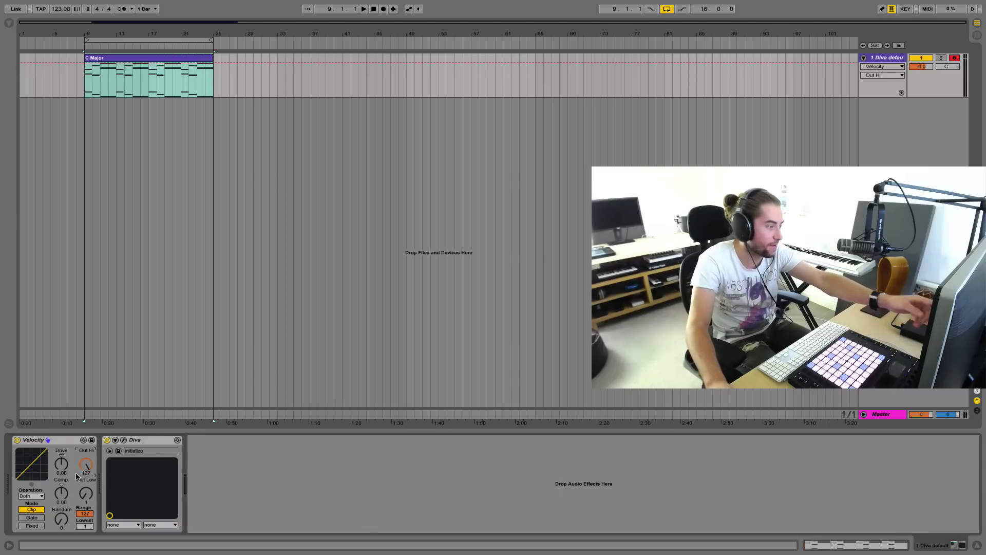
{"action": "left_click_drag", "start_coordinate": [86, 465], "coordinate": [85, 495]}
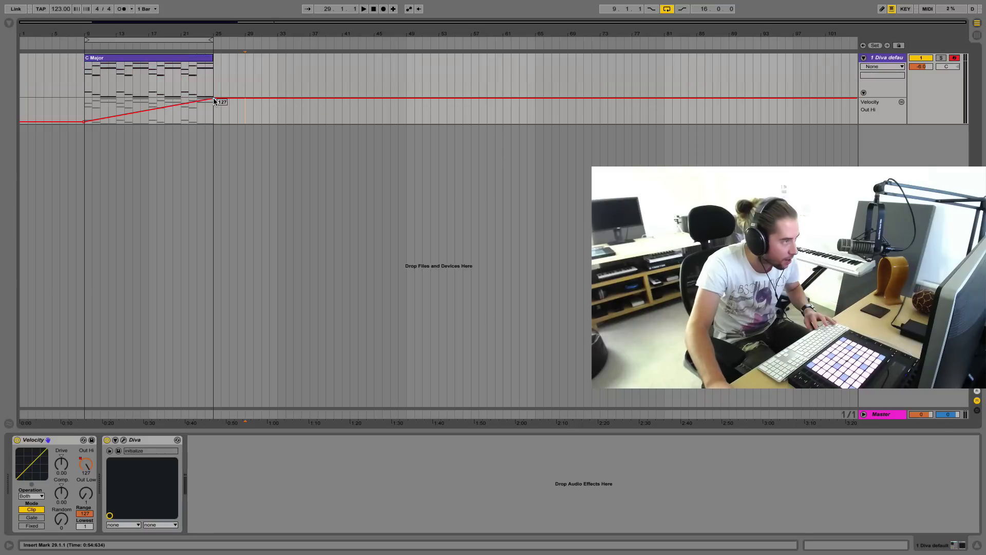
{"action": "left_click_drag", "start_coordinate": [213, 98], "coordinate": [157, 98]}
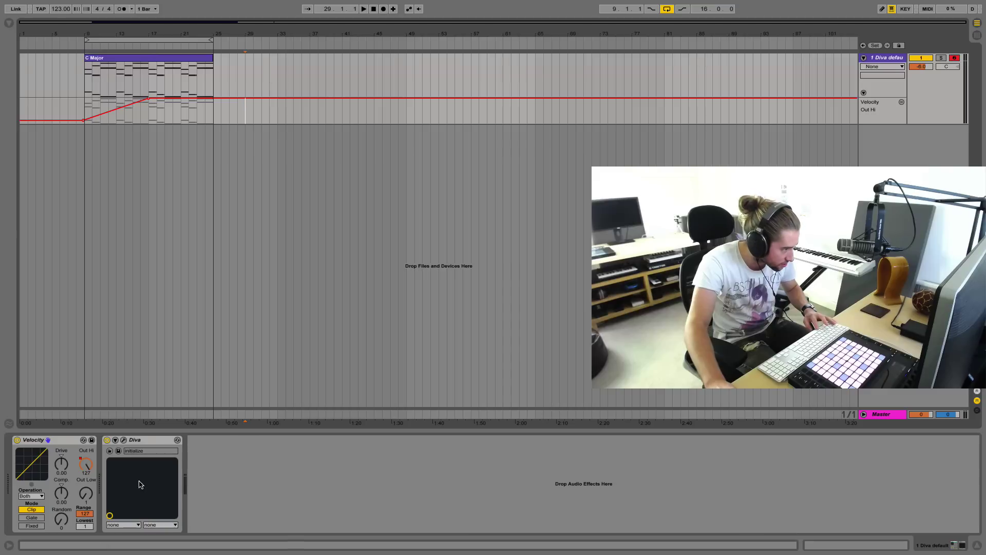
Set the Velocity effect's Out Low to 50 and review the notes of the C Major clip.
{"action": "left_click_drag", "start_coordinate": [86, 497], "coordinate": [85, 472]}
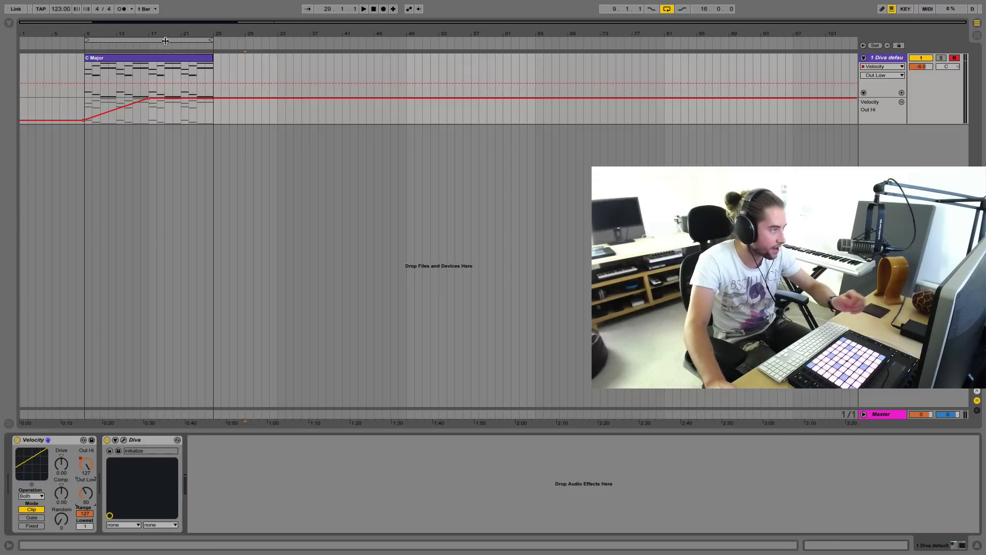
{"action": "left_click", "coordinate": [166, 55]}
{"action": "left_click", "coordinate": [828, 545]}
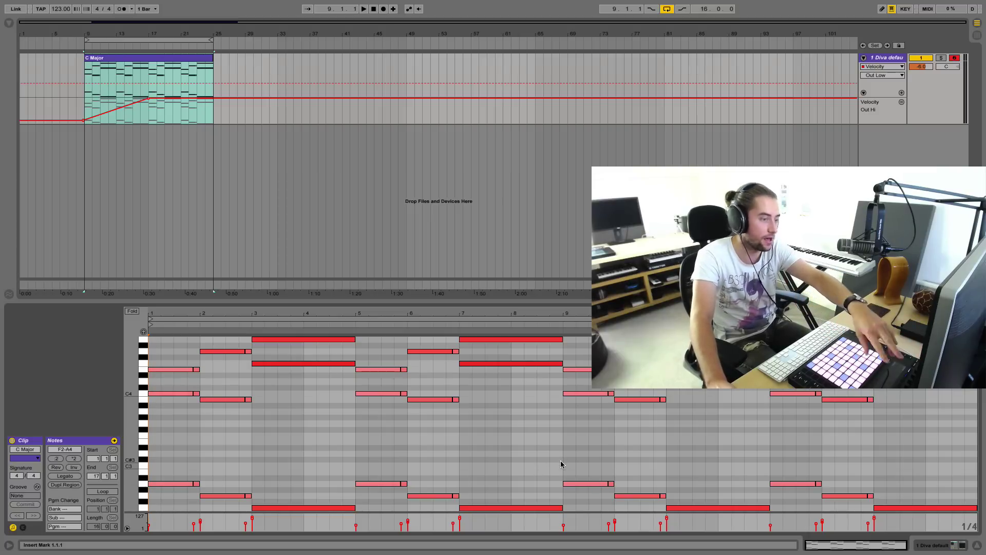
{"action": "left_click", "coordinate": [934, 548]}
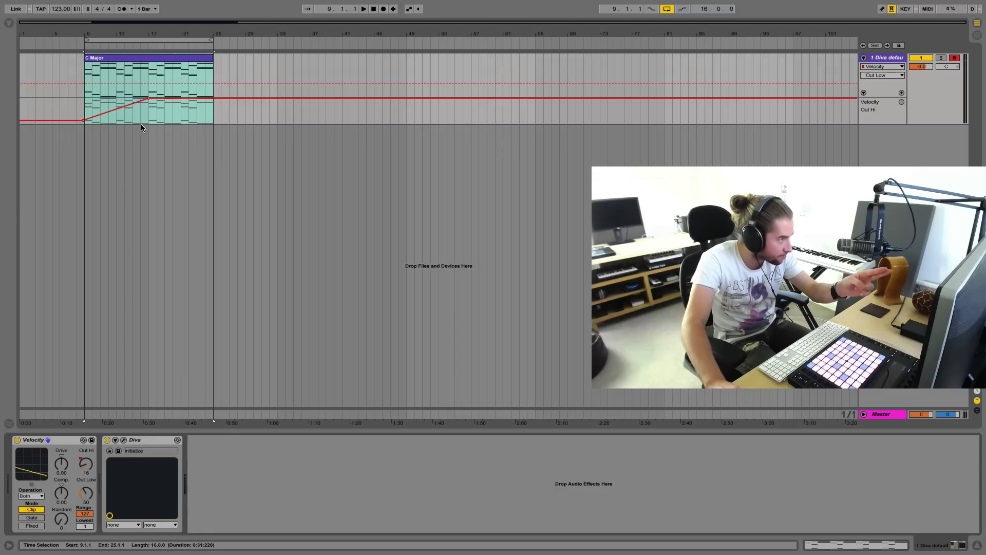
Set the Velocity effect's Out Low to 0 and automate it to rise from bar 17 to its maximum at bar 25.
{"action": "left_click_drag", "start_coordinate": [88, 496], "coordinate": [88, 522]}
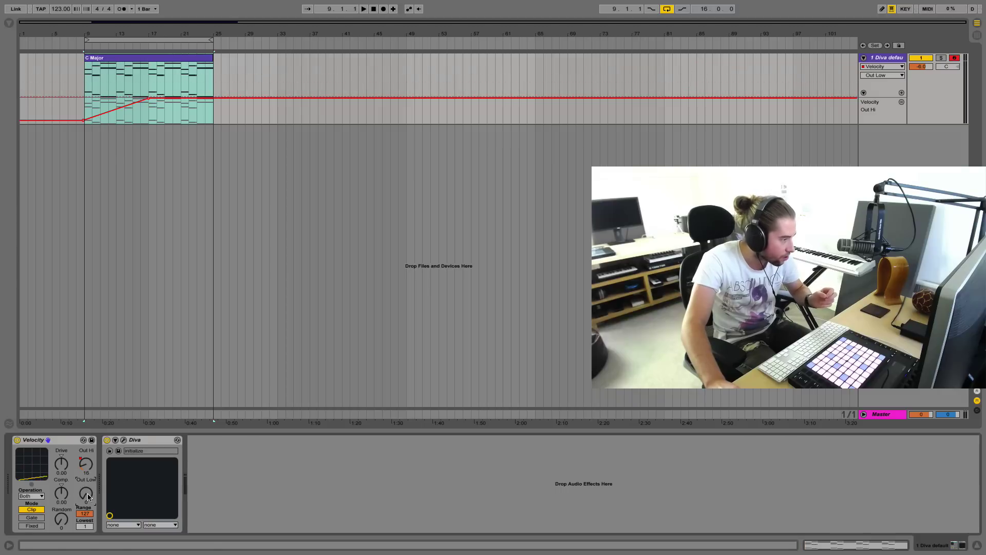
{"action": "left_click", "coordinate": [149, 99]}
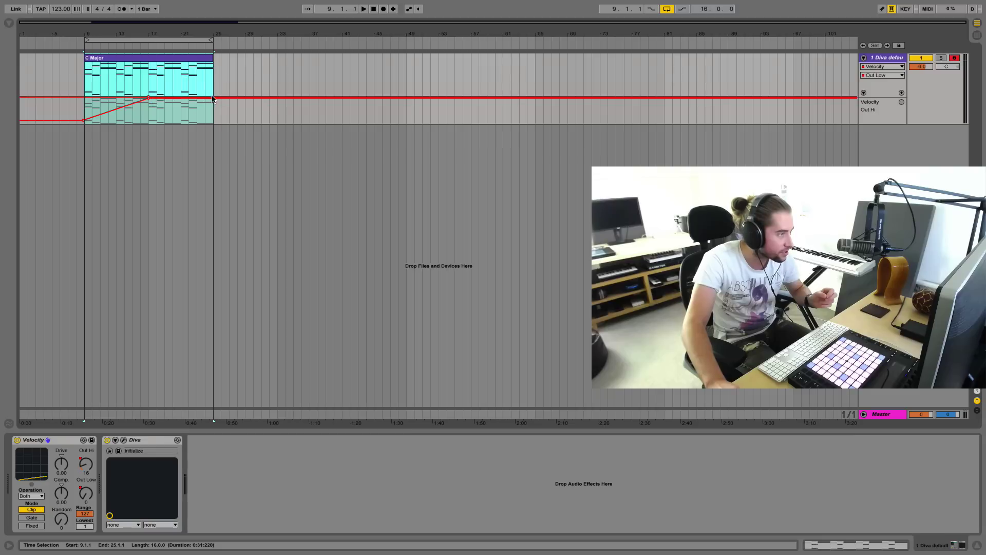
{"action": "left_click_drag", "start_coordinate": [208, 99], "coordinate": [208, 62]}
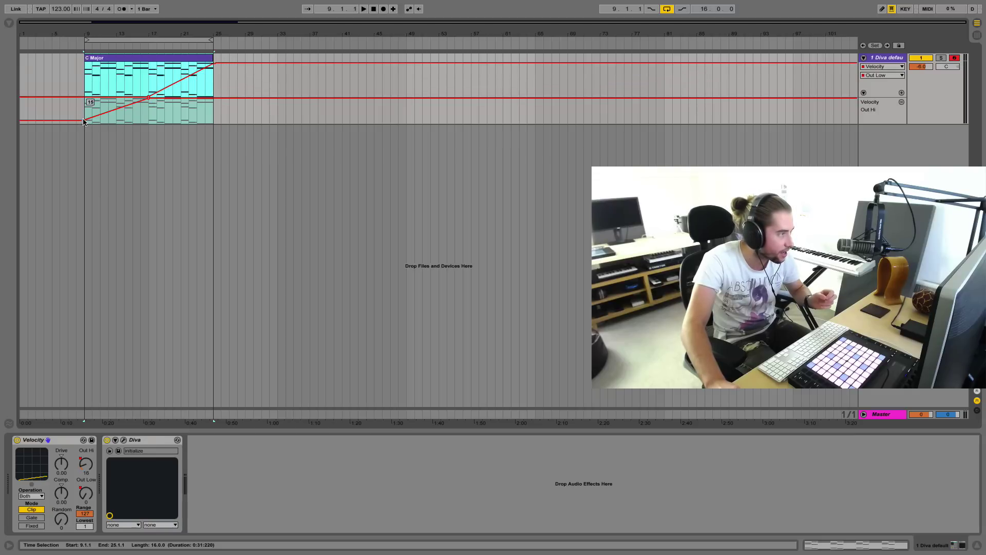
Show the Velocity effect's Out Low automation in its own lane and play the C Major progression from bar 9.
{"action": "left_click", "coordinate": [899, 92]}
{"action": "left_click", "coordinate": [85, 109]}
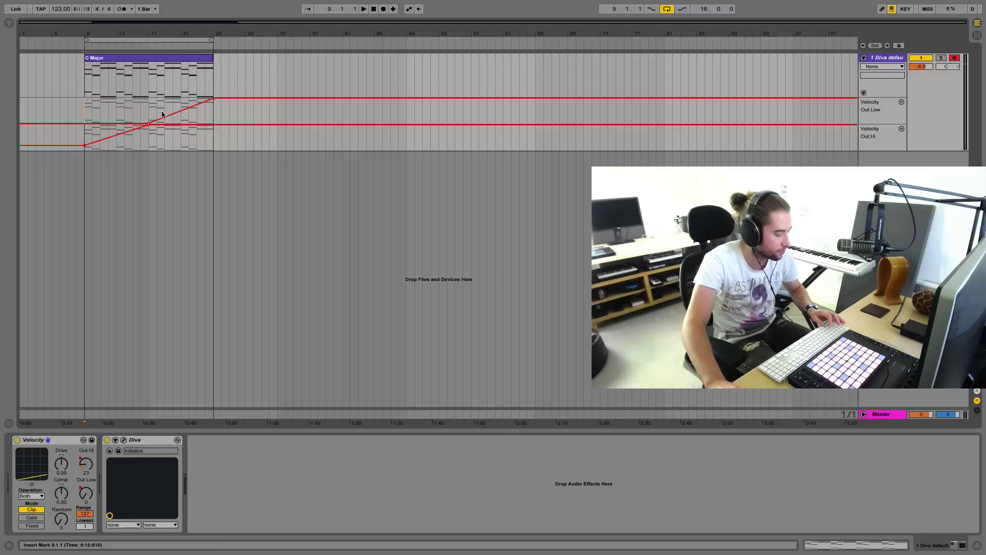
{"action": "key", "text": "space"}
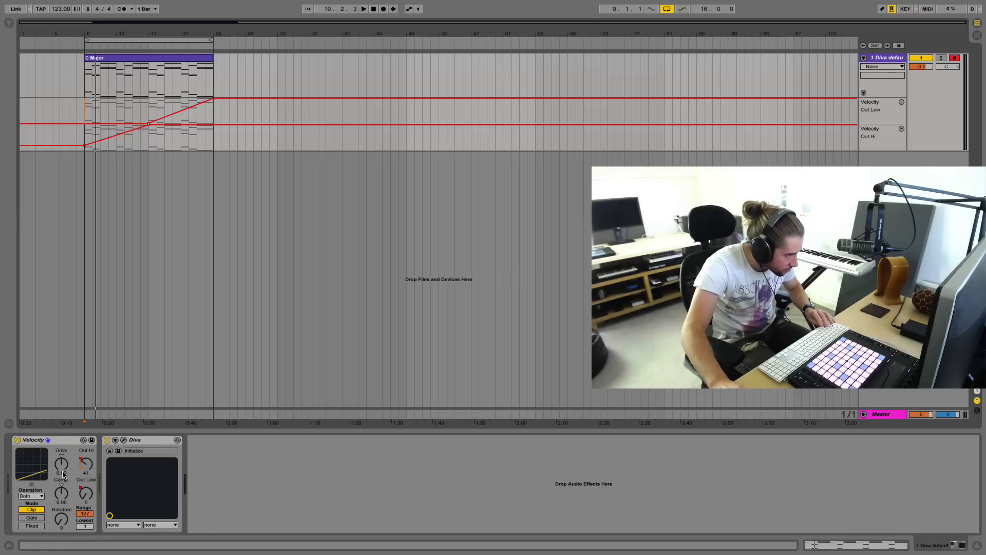
Move the insert marker to bar 17 and examine the Velocity effect's Drive and Comp controls with the Info View shown.
{"action": "left_click", "coordinate": [148, 90]}
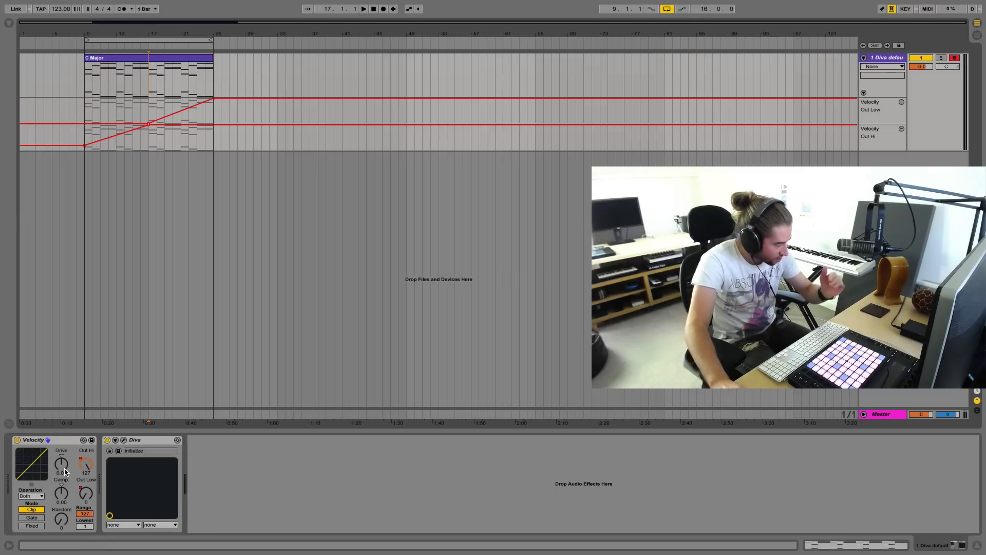
{"action": "left_click_drag", "start_coordinate": [62, 465], "coordinate": [62, 459]}
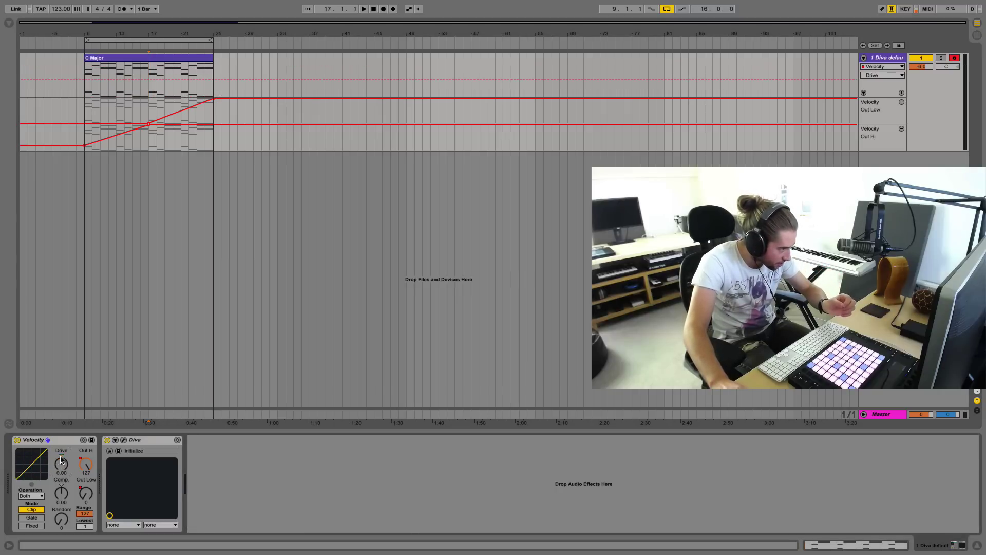
{"action": "left_click", "coordinate": [63, 492]}
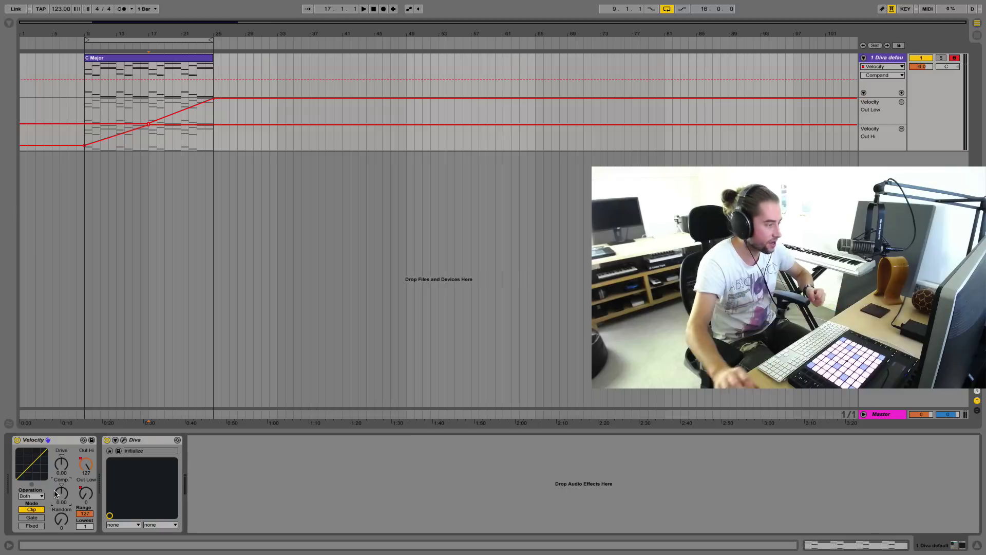
{"action": "left_click", "coordinate": [10, 545]}
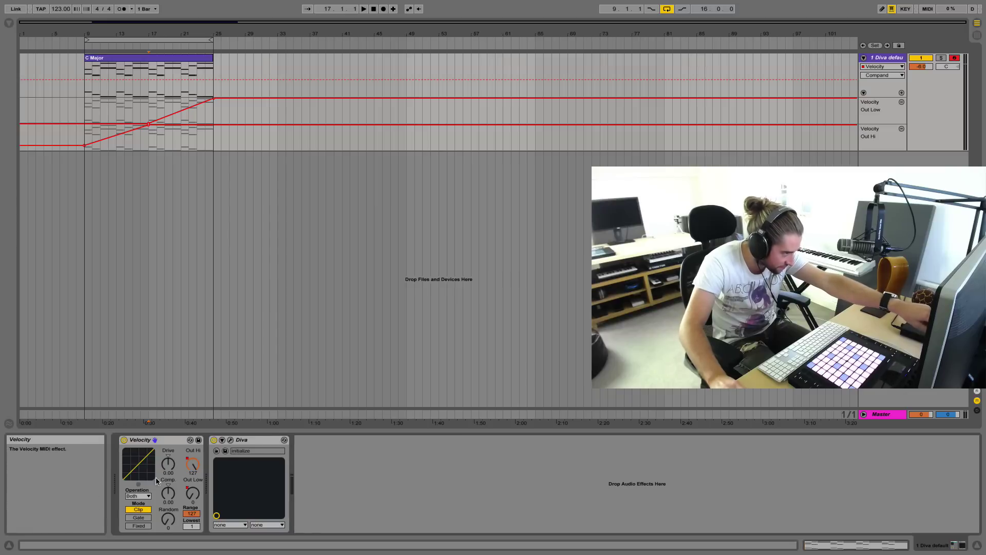
Try lowering the Velocity effect's Drive to about -0.86, reset it to 0.00 and hide the Info View.
{"action": "left_click_drag", "start_coordinate": [168, 469], "coordinate": [168, 482]}
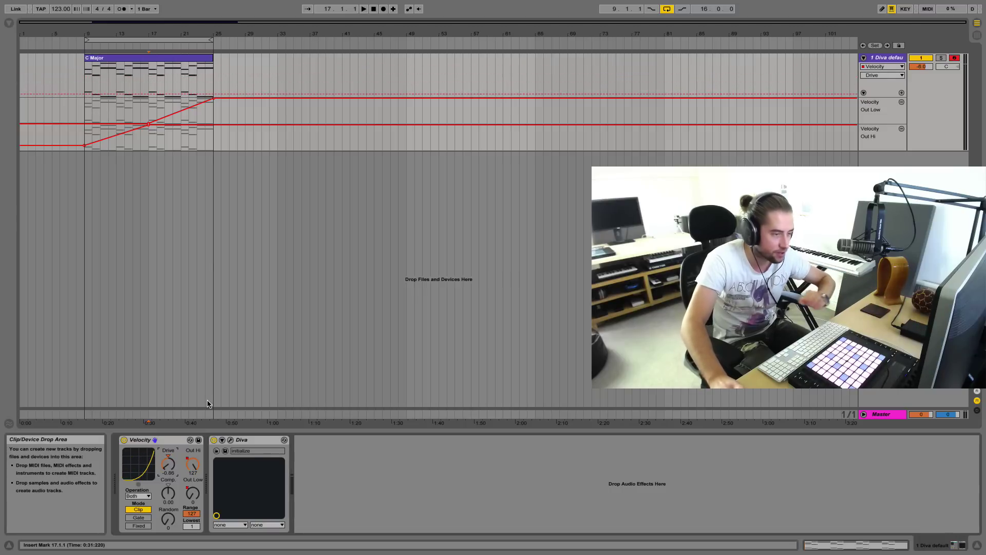
{"action": "left_click", "coordinate": [168, 456]}
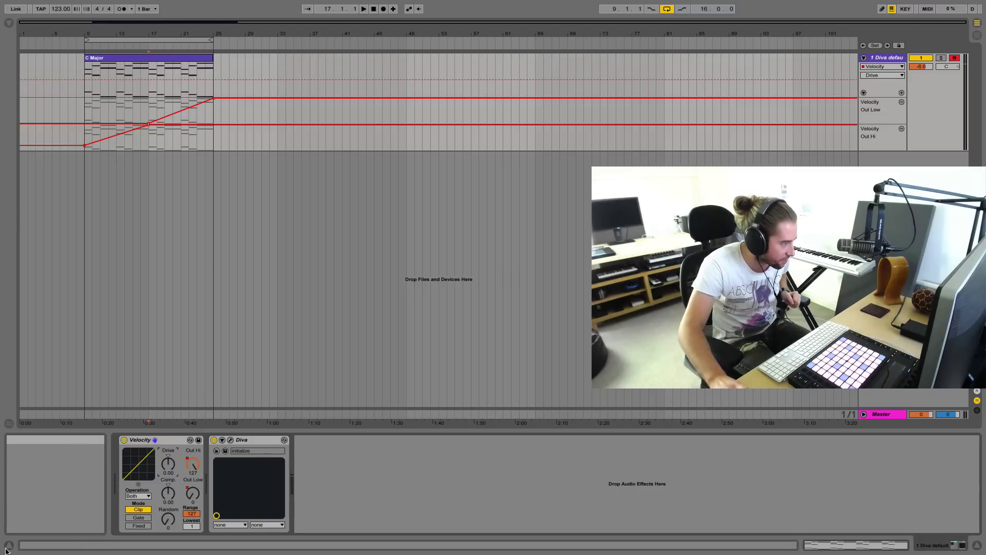
{"action": "left_click", "coordinate": [8, 547]}
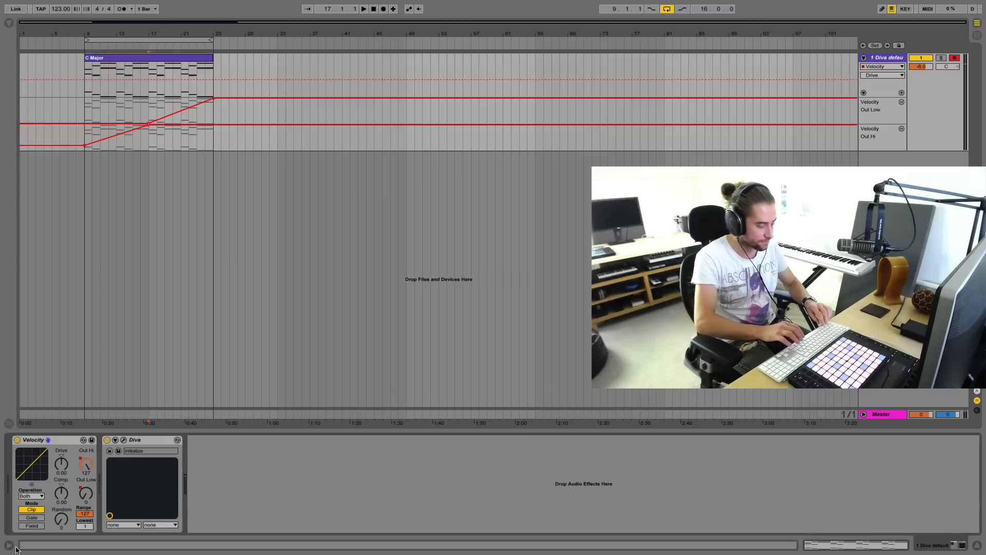